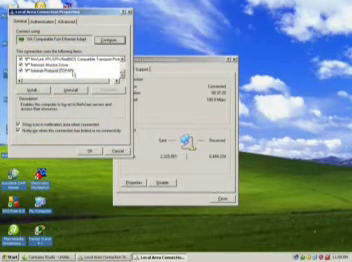
Set TCP/IP to obtain the IP address and DNS server addresses automatically, then save.
{"action": "left_click", "coordinate": [55, 70]}
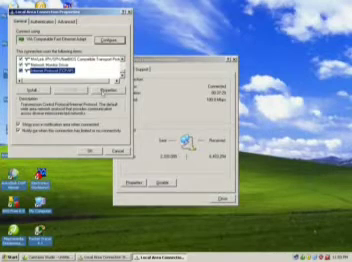
{"action": "double_click", "coordinate": [55, 70]}
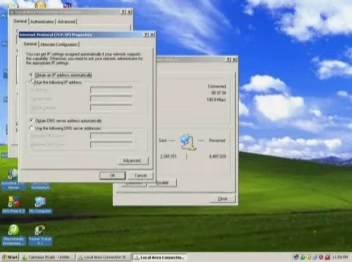
{"action": "left_click", "coordinate": [30, 81]}
{"action": "left_click", "coordinate": [30, 74]}
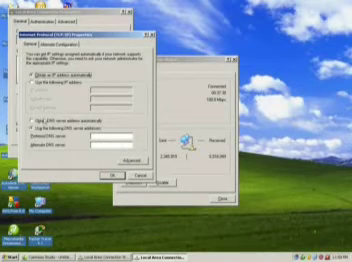
{"action": "left_click", "coordinate": [31, 121]}
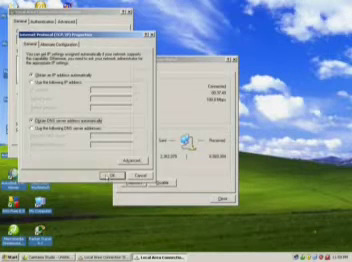
{"action": "left_click", "coordinate": [113, 175]}
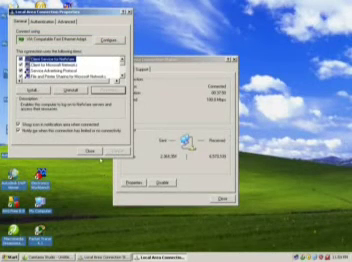
{"action": "left_click", "coordinate": [90, 150]}
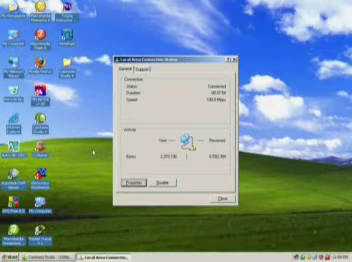
Close the status window, launch cmd from Start > Run, and run ipconfig /all.
{"action": "left_click", "coordinate": [222, 200]}
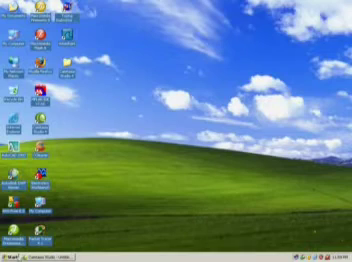
{"action": "left_click", "coordinate": [10, 257]}
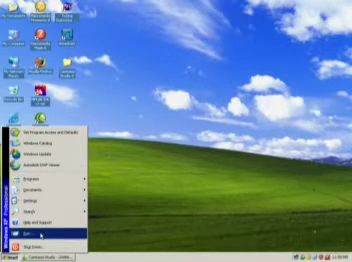
{"action": "left_click", "coordinate": [55, 234]}
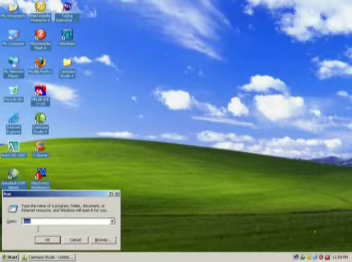
{"action": "type", "text": "cmd"}
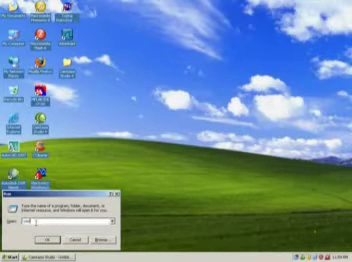
{"action": "left_click", "coordinate": [48, 241]}
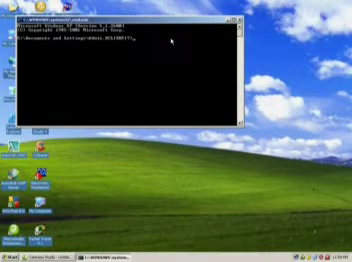
{"action": "type", "text": "ipconf"}
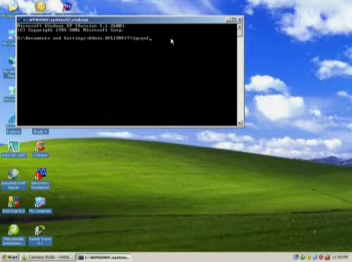
{"action": "type", "text": "ig"}
{"action": "type", "text": "all"}
{"action": "key", "text": "Return"}
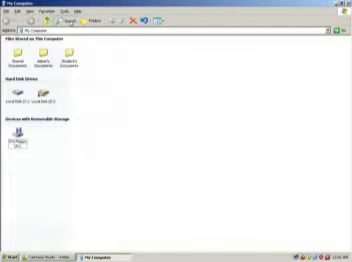
Share the bottom folder of the local disk on the network via Sharing and Security.
{"action": "left_click", "coordinate": [60, 20]}
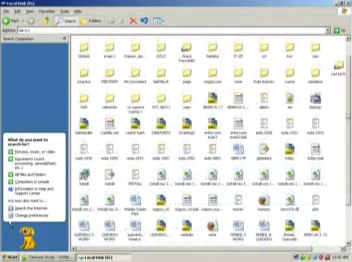
{"action": "scroll", "coordinate": [196, 234], "scroll_direction": "down", "scroll_amount": 2}
{"action": "right_click", "coordinate": [196, 232]}
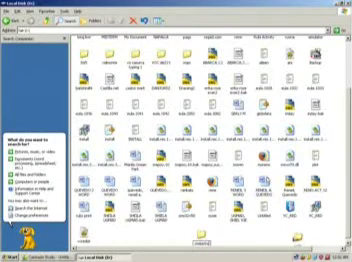
{"action": "right_click", "coordinate": [205, 240]}
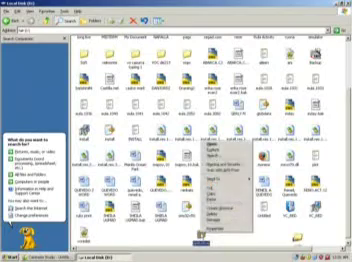
{"action": "left_click", "coordinate": [228, 164]}
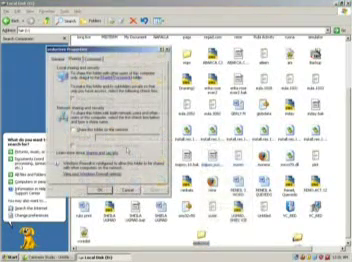
{"action": "left_click", "coordinate": [71, 127]}
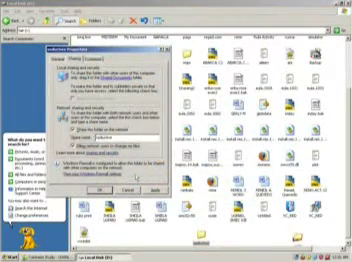
{"action": "key", "text": "Return"}
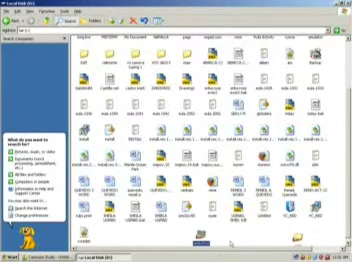
Search Companion: find computer 192.168.2.1 on the network and open it.
{"action": "left_click", "coordinate": [60, 21]}
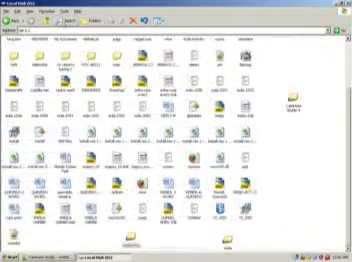
{"action": "left_click", "coordinate": [62, 20]}
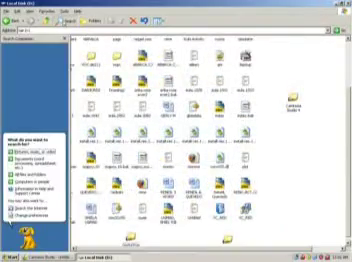
{"action": "left_click", "coordinate": [30, 172]}
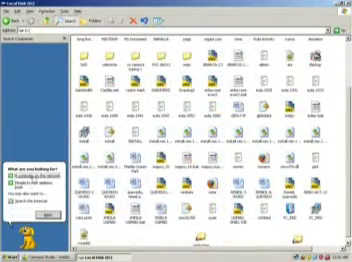
{"action": "left_click", "coordinate": [35, 176]}
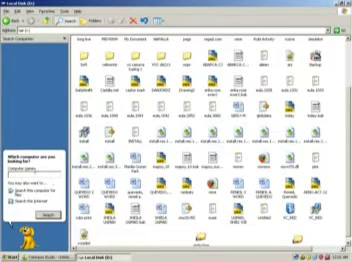
{"action": "type", "text": "192.168.1"}
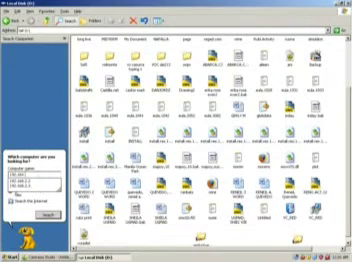
{"action": "key", "text": "Down"}
{"action": "key", "text": "Return"}
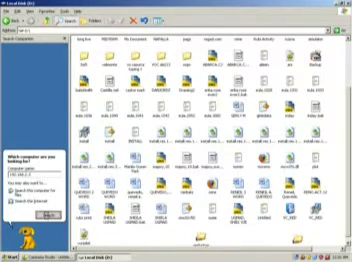
{"action": "left_click", "coordinate": [48, 214]}
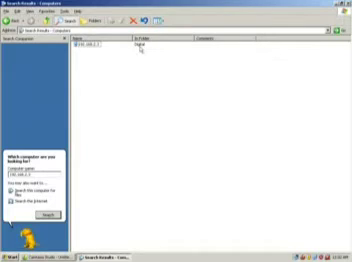
{"action": "double_click", "coordinate": [88, 44]}
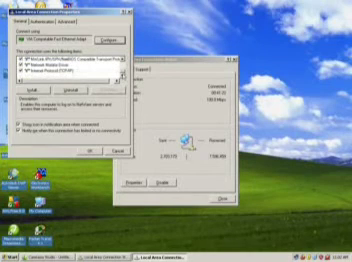
Give TCP/IP a fixed IP address with subnet mask 255.255.255.0 and close the properties.
{"action": "left_click", "coordinate": [55, 71]}
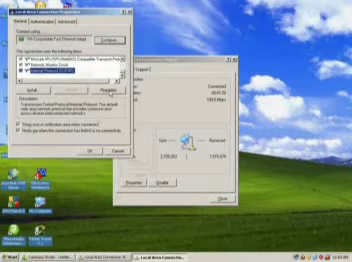
{"action": "left_click", "coordinate": [108, 90]}
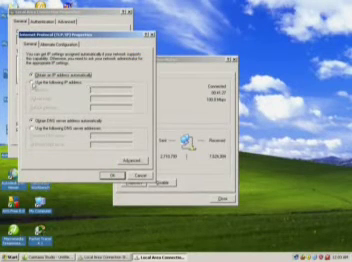
{"action": "left_click", "coordinate": [30, 81]}
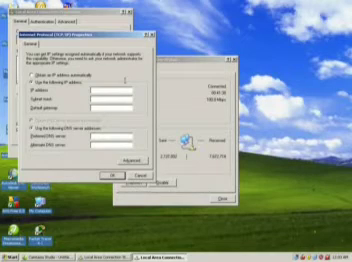
{"action": "type", "text": "19"}
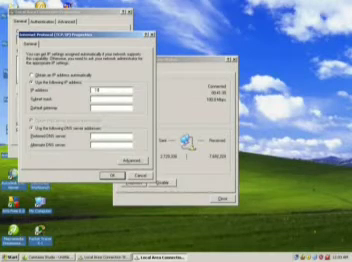
{"action": "type", "text": "2 . 168"}
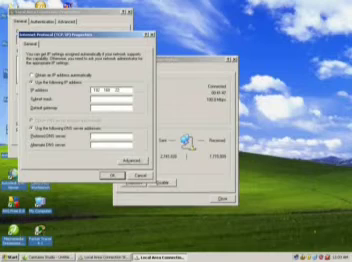
{"action": "type", "text": "11"}
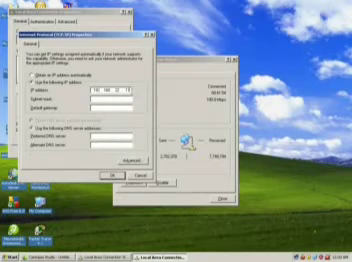
{"action": "key", "text": "Tab"}
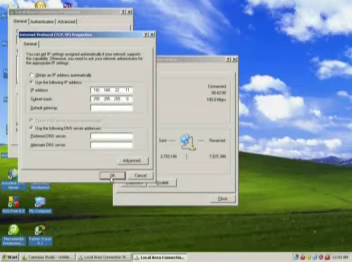
{"action": "left_click", "coordinate": [113, 175]}
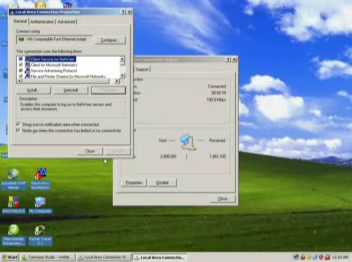
{"action": "left_click", "coordinate": [92, 152]}
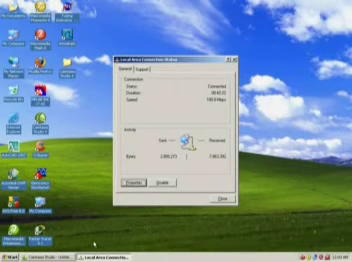
Close the status window and run ipconfig /all in a new cmd window from Start > Run.
{"action": "left_click", "coordinate": [222, 199]}
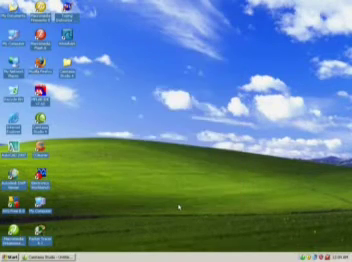
{"action": "left_click", "coordinate": [10, 257]}
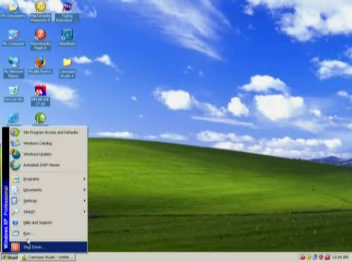
{"action": "left_click", "coordinate": [30, 233]}
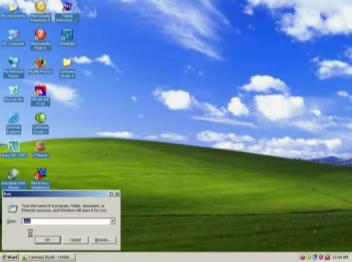
{"action": "left_click", "coordinate": [46, 240]}
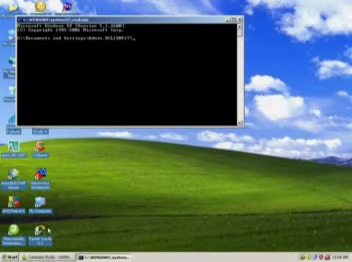
{"action": "type", "text": "ip"}
{"action": "type", "text": "config"}
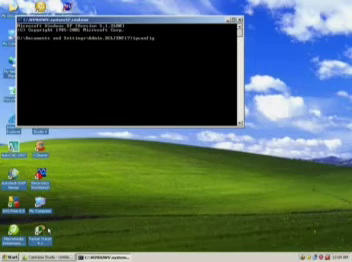
{"action": "type", "text": " /all"}
{"action": "key", "text": "Return"}
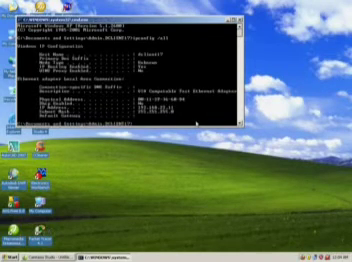